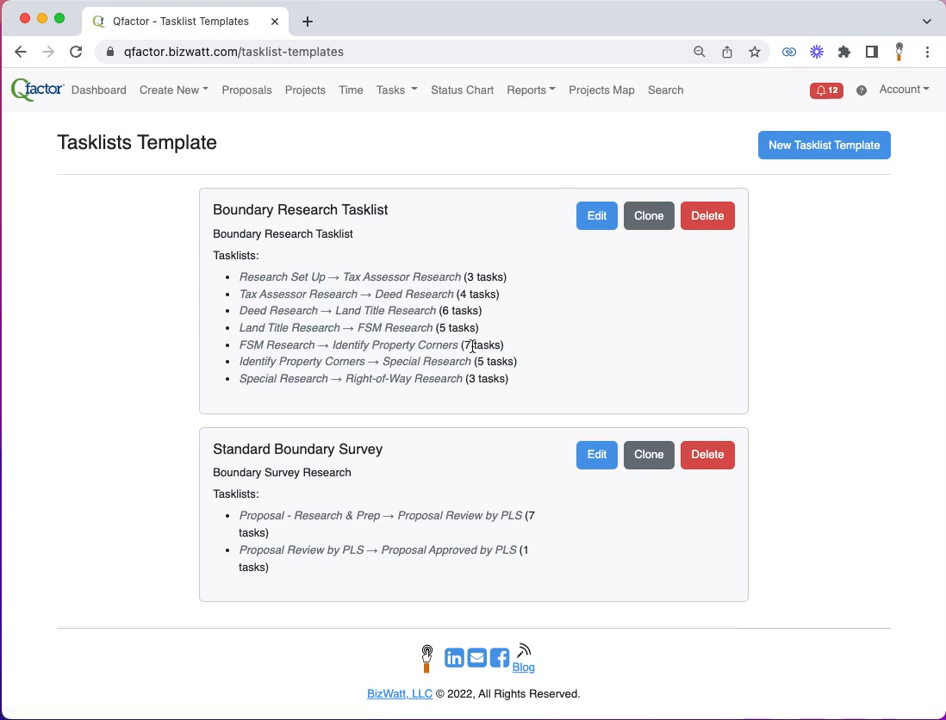
# Step: Open the Standard Boundary Survey template for editing and review the target status and tasks of its Proposal - Research & Prep tasklist
pyautogui.click(596, 454)
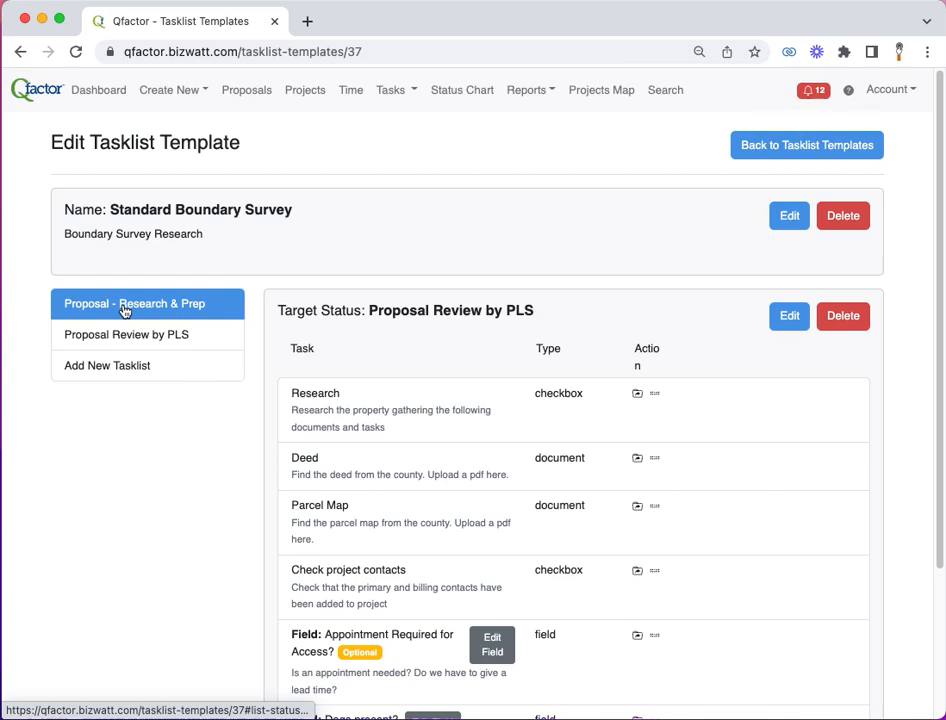
pyautogui.scroll(-1, 407, 555)
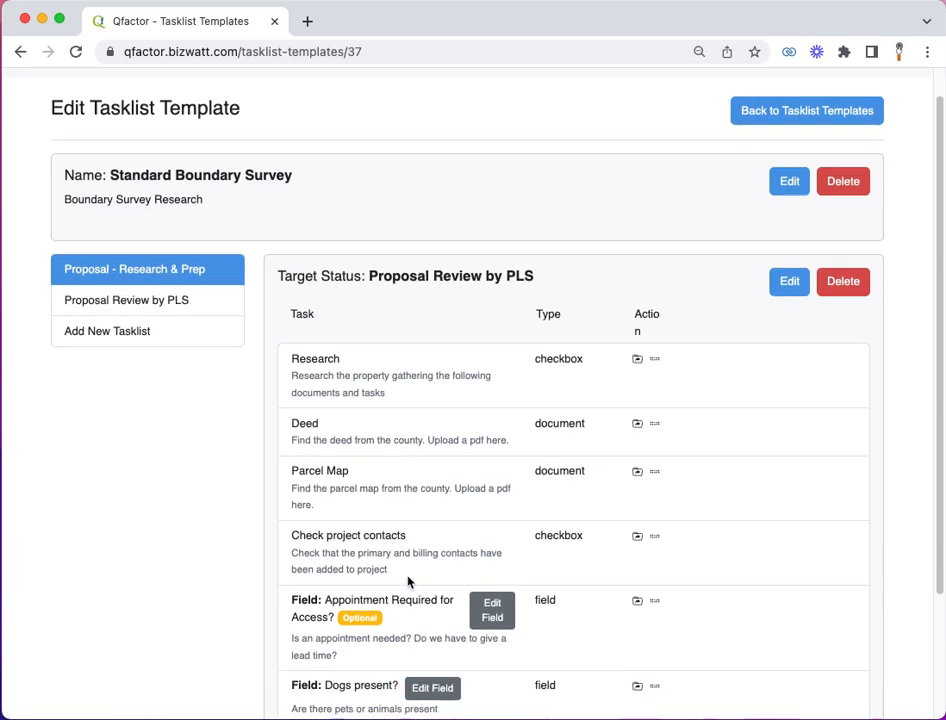
pyautogui.scroll(-1, 386, 372)
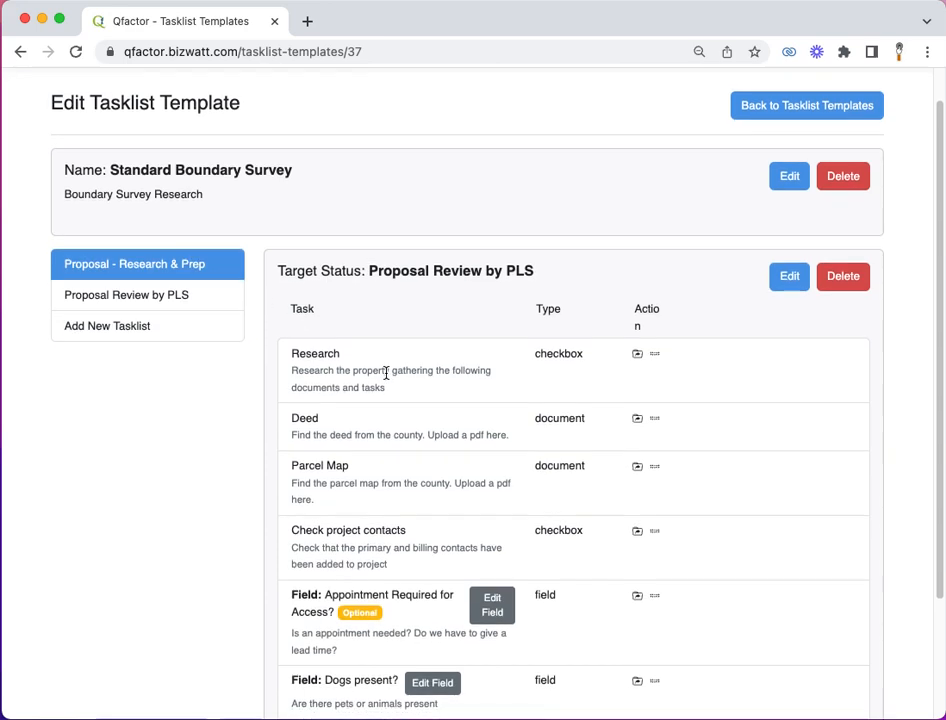
pyautogui.scroll(-3, 386, 372)
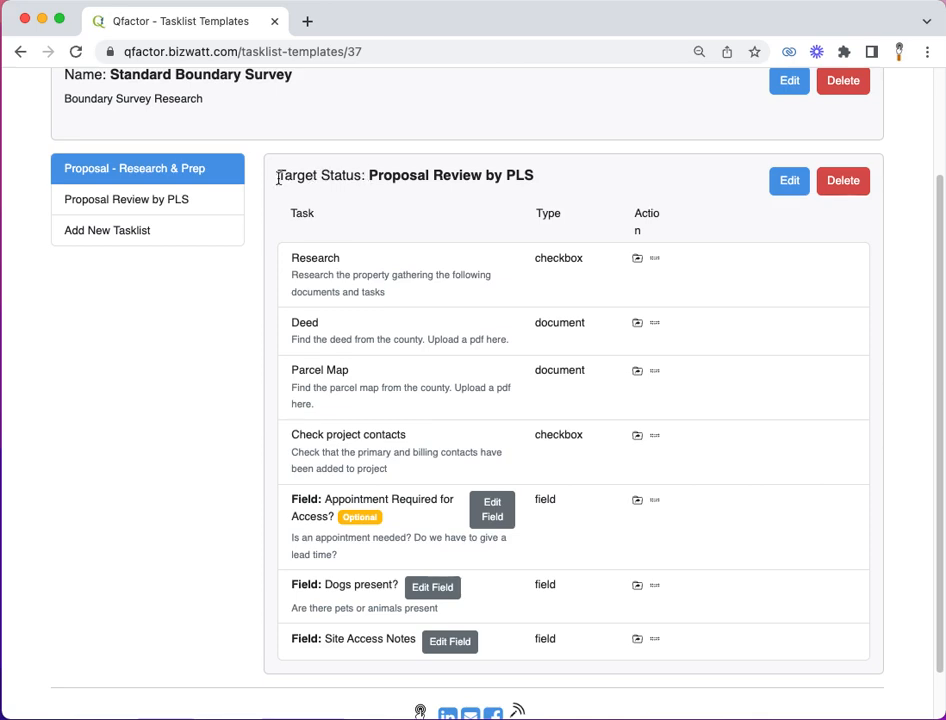
pyautogui.moveTo(278, 176); pyautogui.dragTo(549, 188)
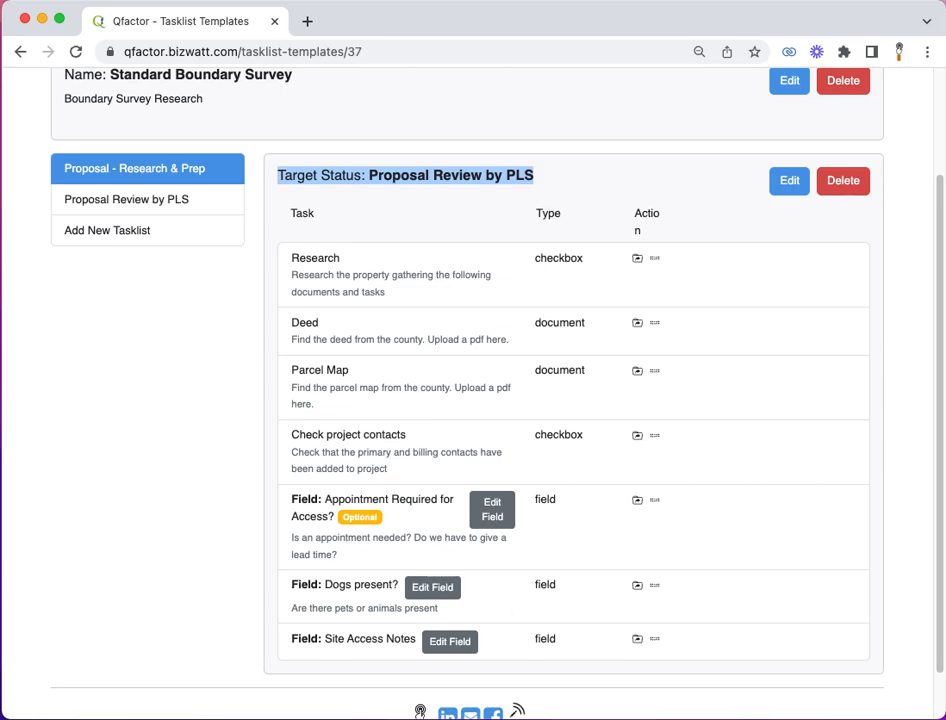
pyautogui.click(383, 271)
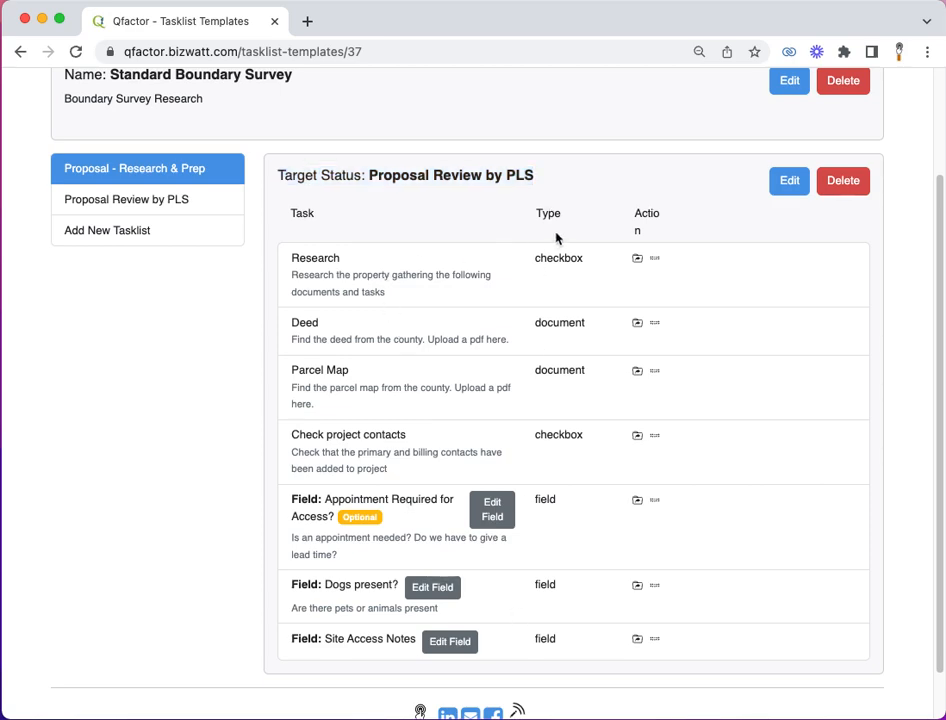
# Step: Open the Proposal - Research & Prep tasklist for editing and view the type options of the Research task
pyautogui.click(793, 184)
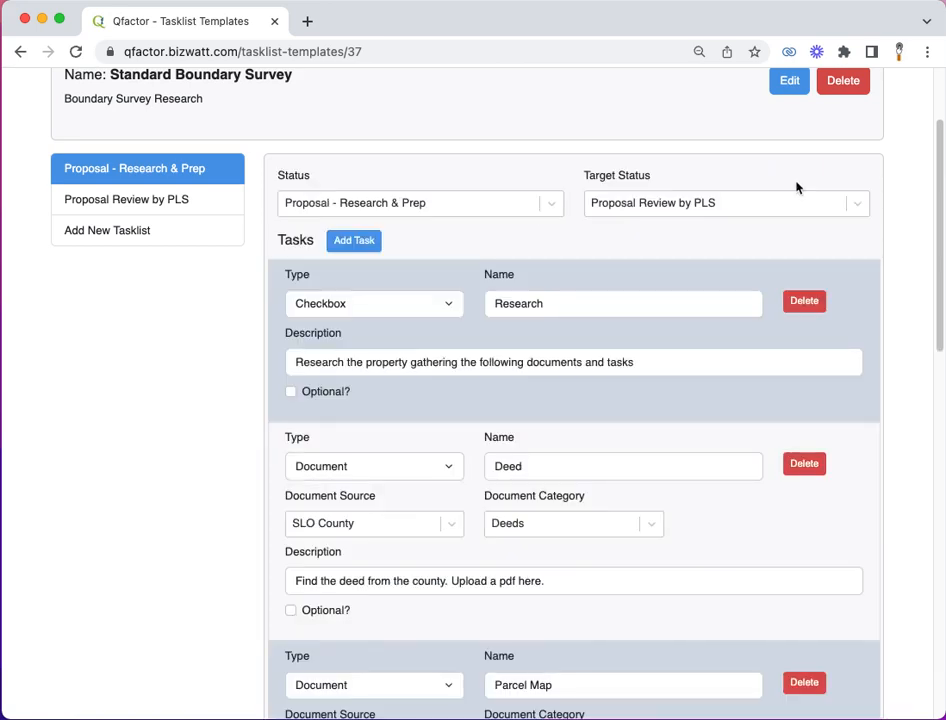
pyautogui.click(446, 306)
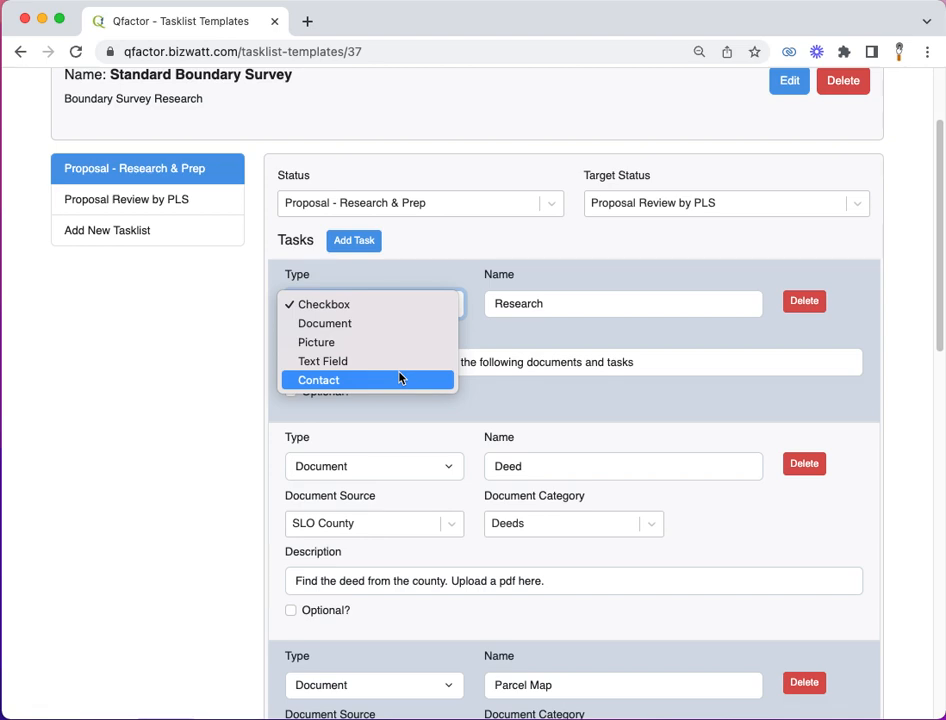
pyautogui.click(545, 340)
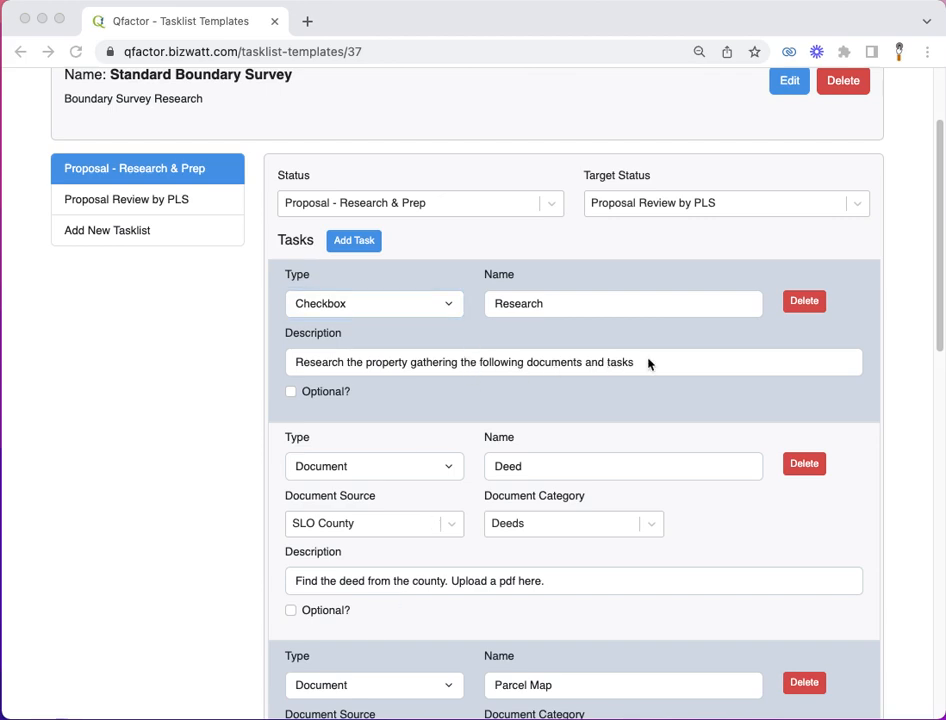
# Step: Choose SLO County as the Deed task's document source and Deeds as its document category
pyautogui.scroll(-5, 647, 363)
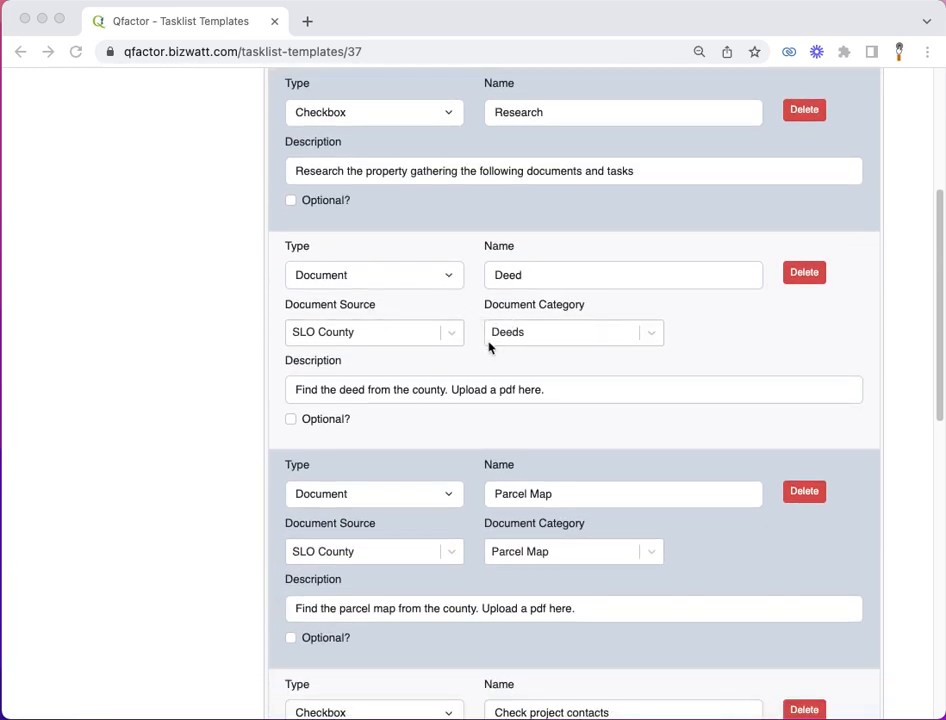
pyautogui.click(455, 334)
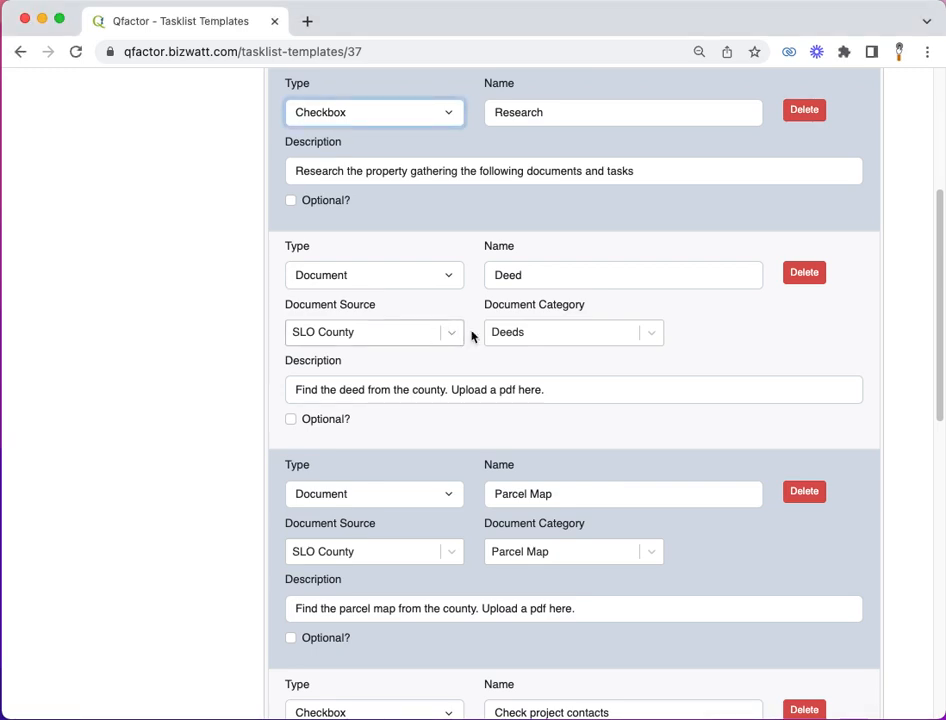
pyautogui.click(452, 334)
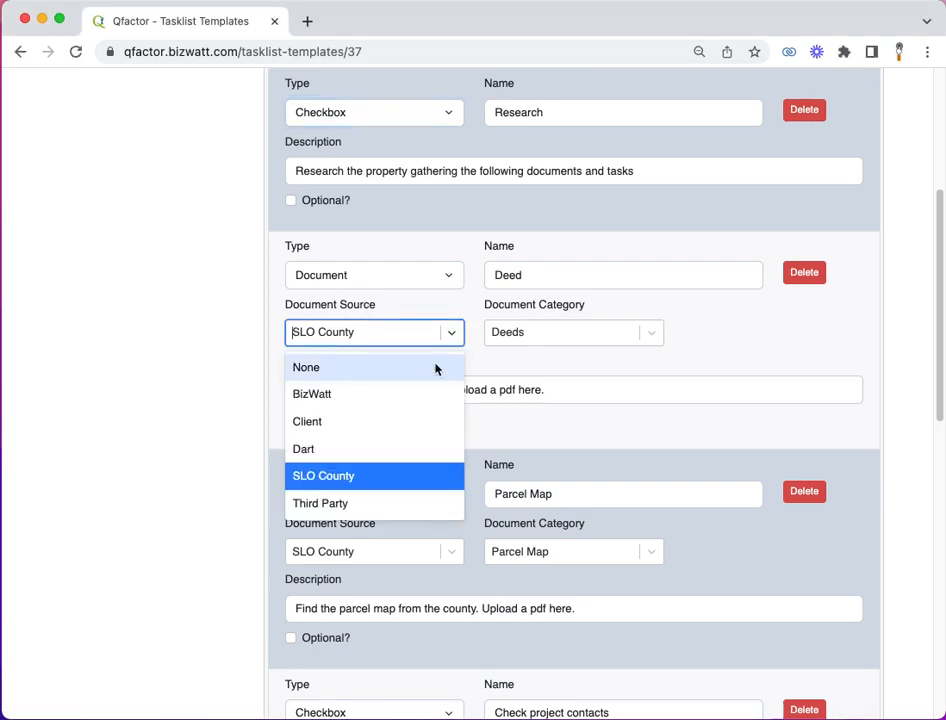
pyautogui.click(408, 486)
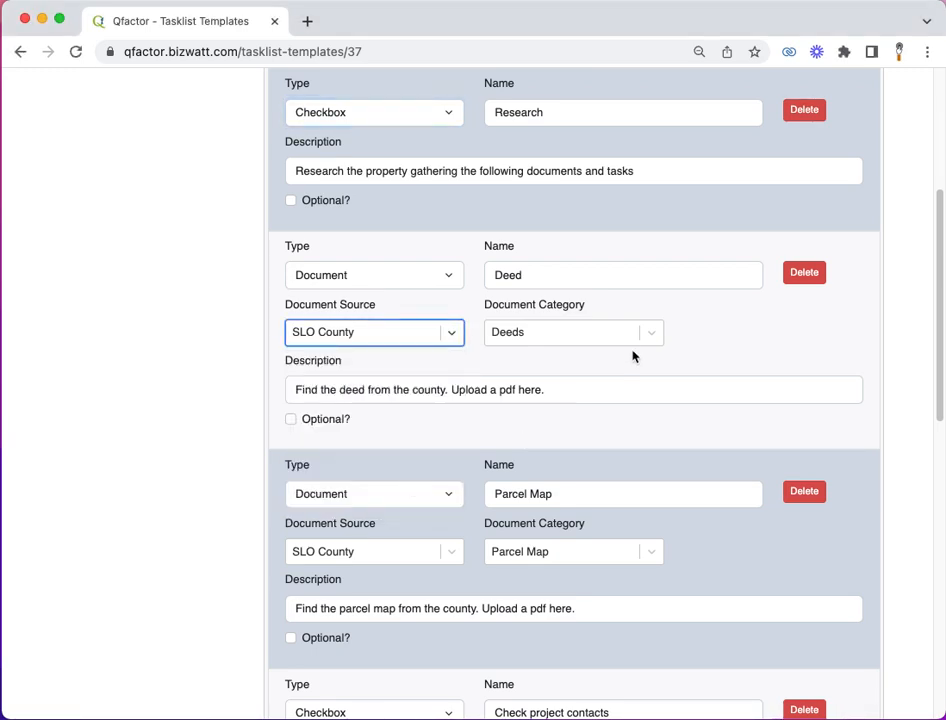
pyautogui.click(654, 334)
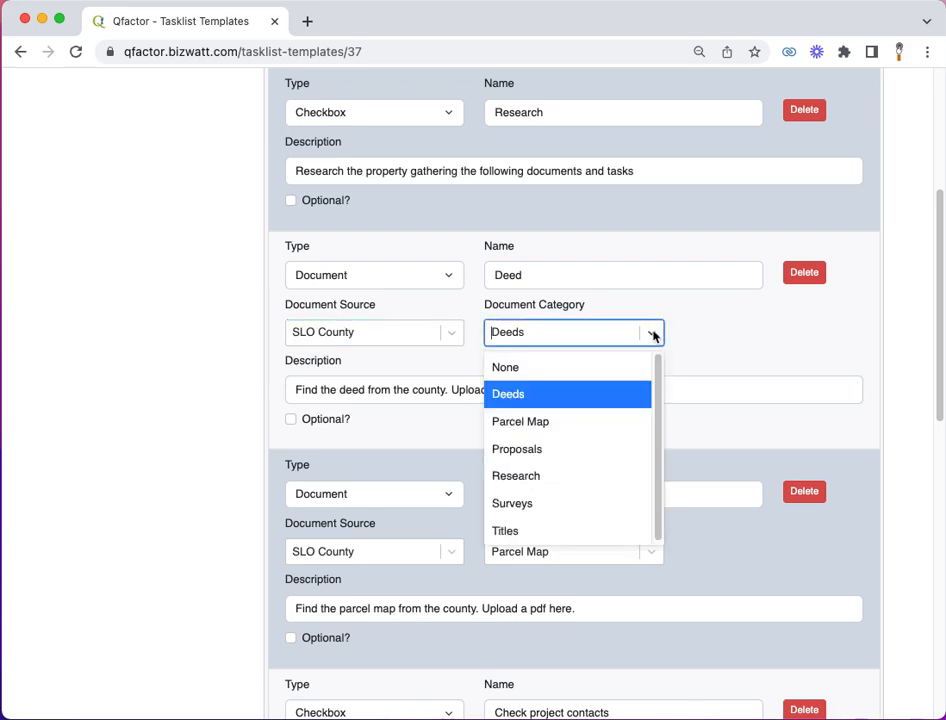
pyautogui.click(563, 396)
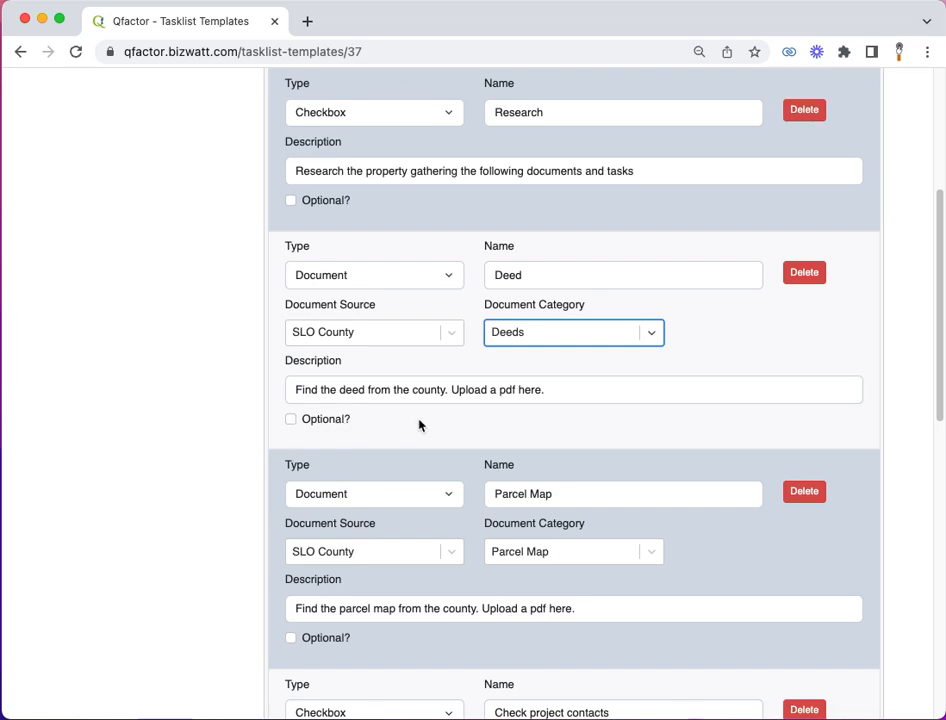
# Step: Choose "Appointment Required for Access?" as the text field of the first text field task and select its description text
pyautogui.scroll(-5, 418, 424)
pyautogui.scroll(-3, 418, 424)
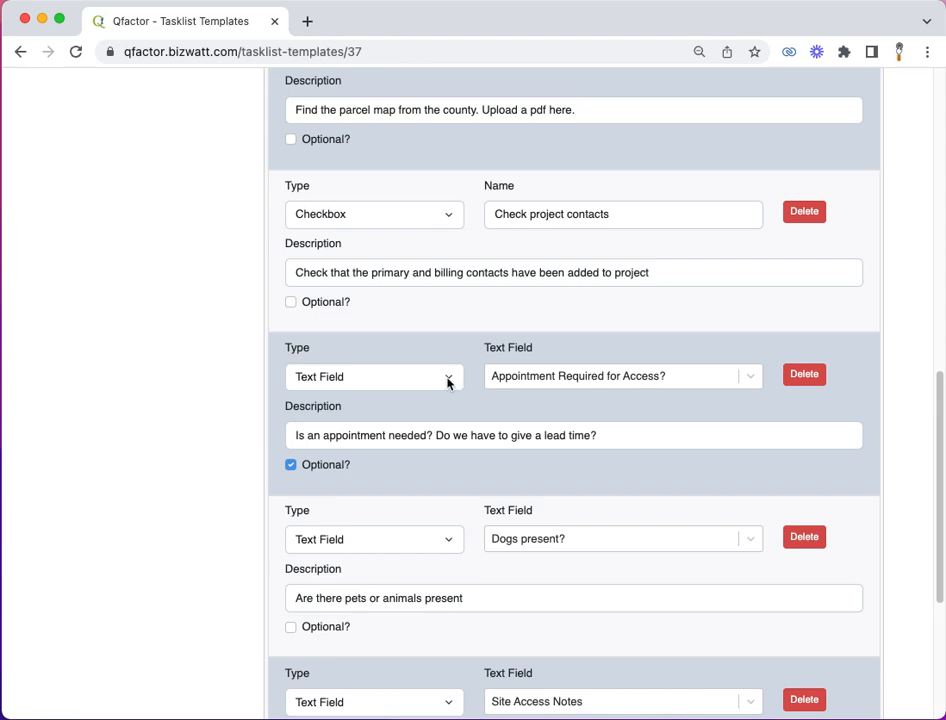
pyautogui.click(745, 378)
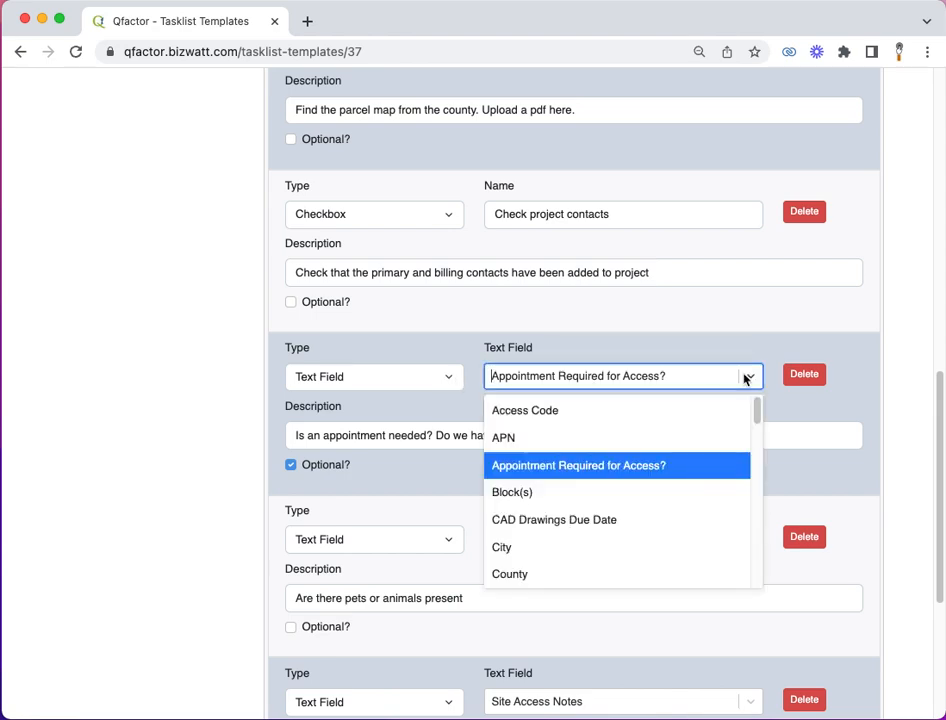
pyautogui.click(672, 474)
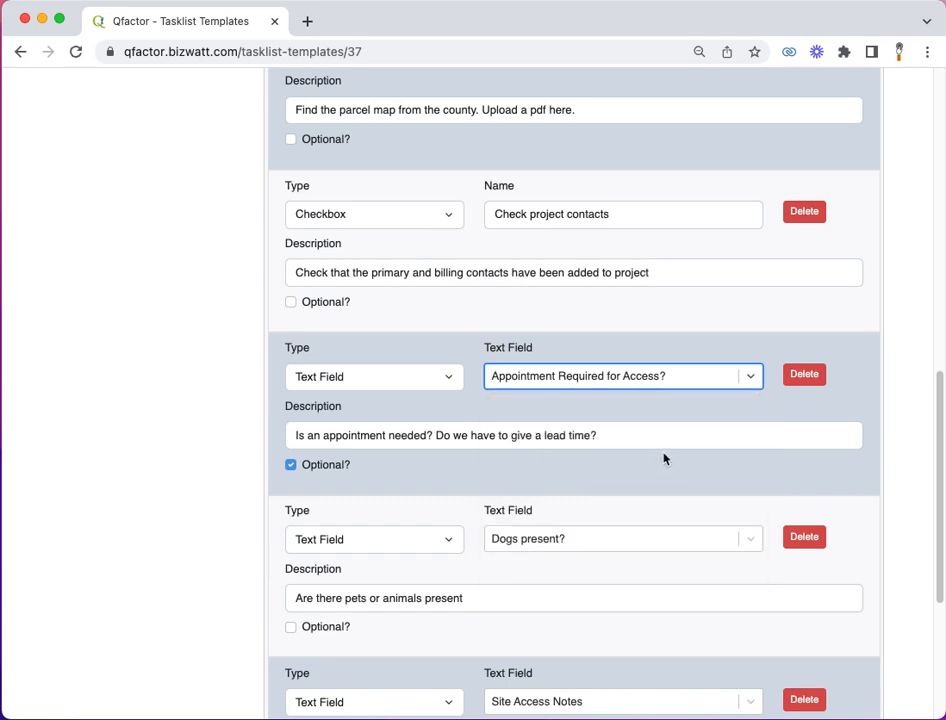
pyautogui.click(615, 434)
pyautogui.keyDown('shift'); pyautogui.click(270, 443); pyautogui.keyUp('shift')
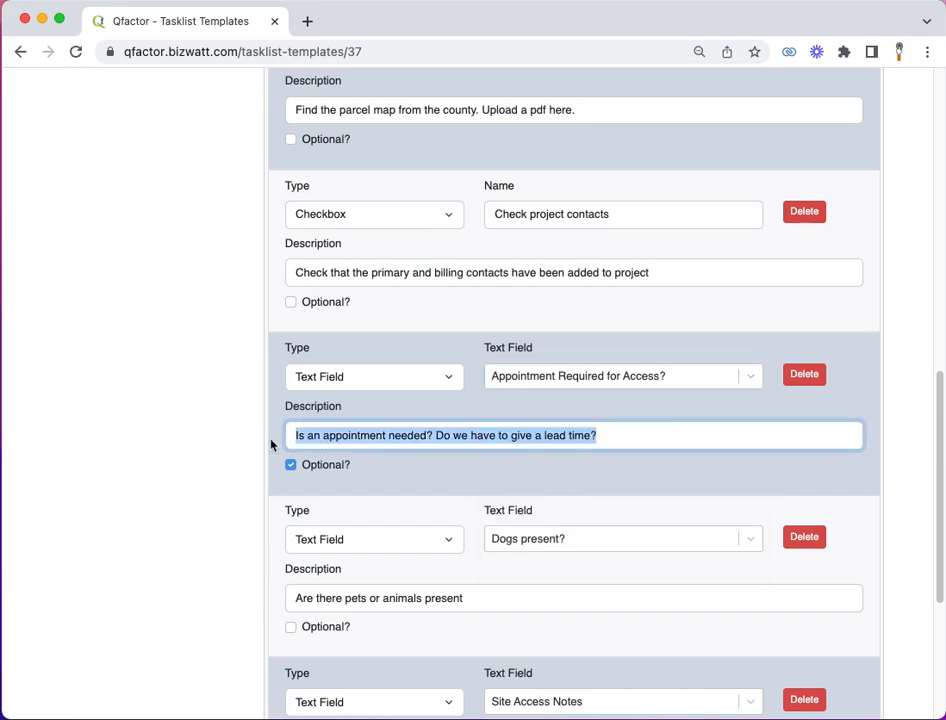
# Step: Add a task of type Contact at the end of the tasklist with the role Access Contact
pyautogui.scroll(-1, 490, 460)
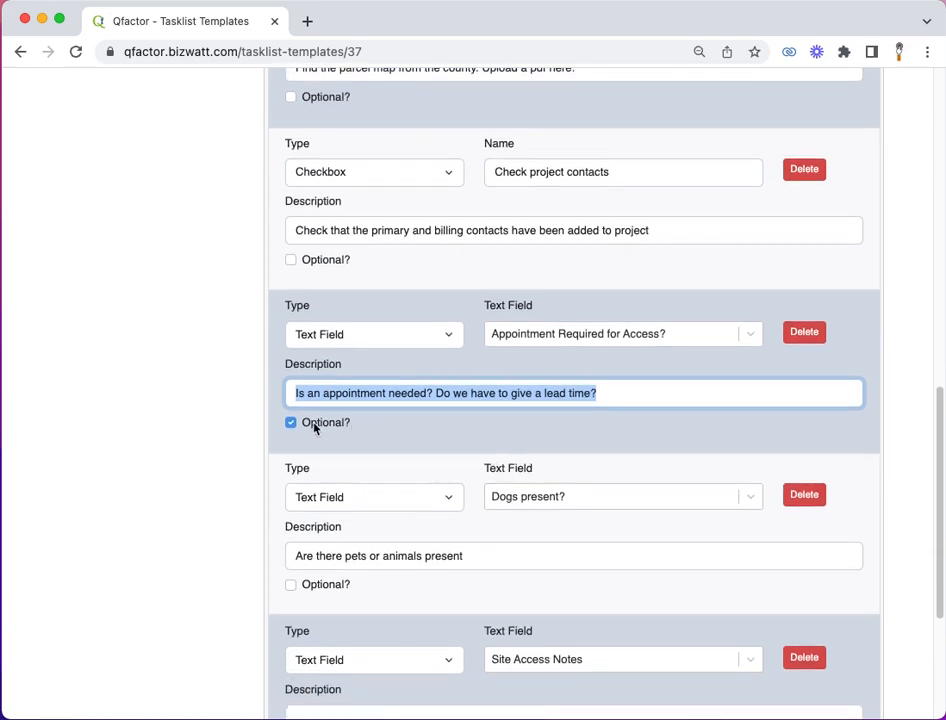
pyautogui.scroll(-1, 428, 427)
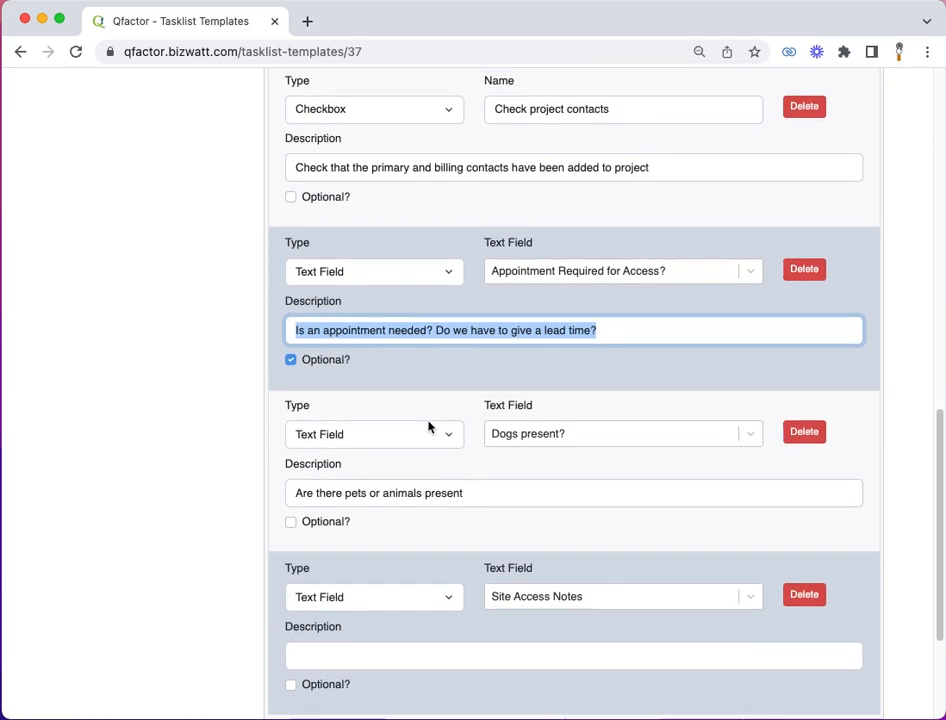
pyautogui.scroll(-3, 428, 427)
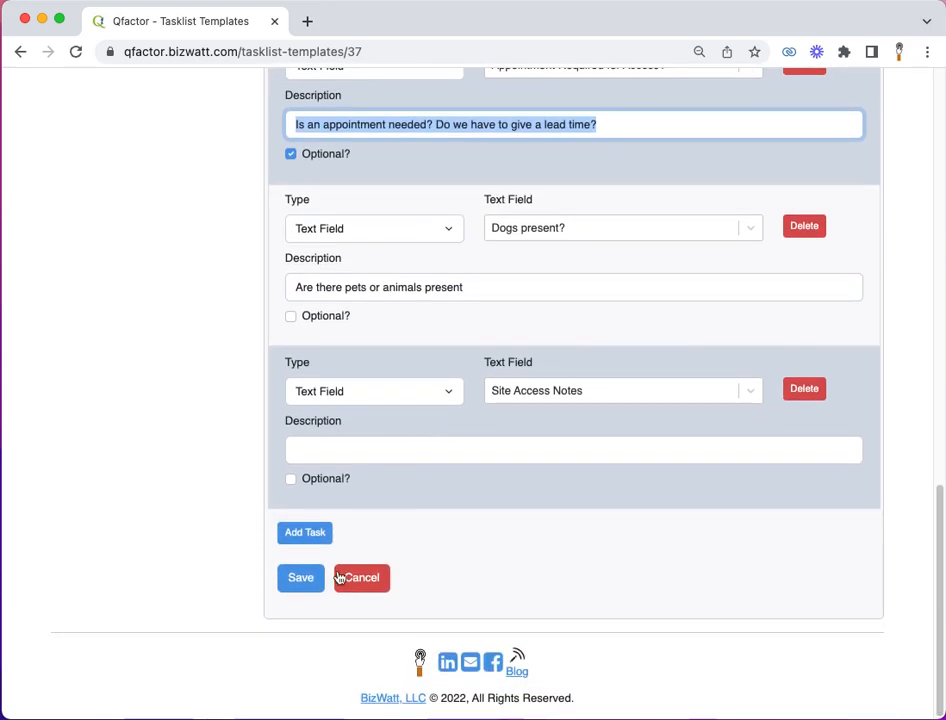
pyautogui.click(322, 577)
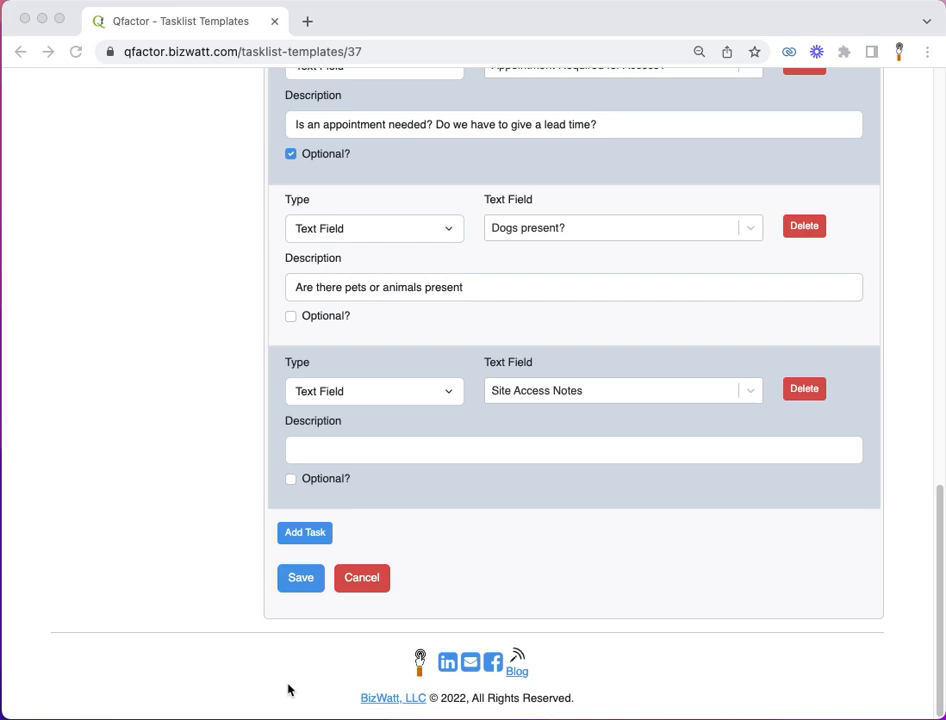
pyautogui.click(298, 535)
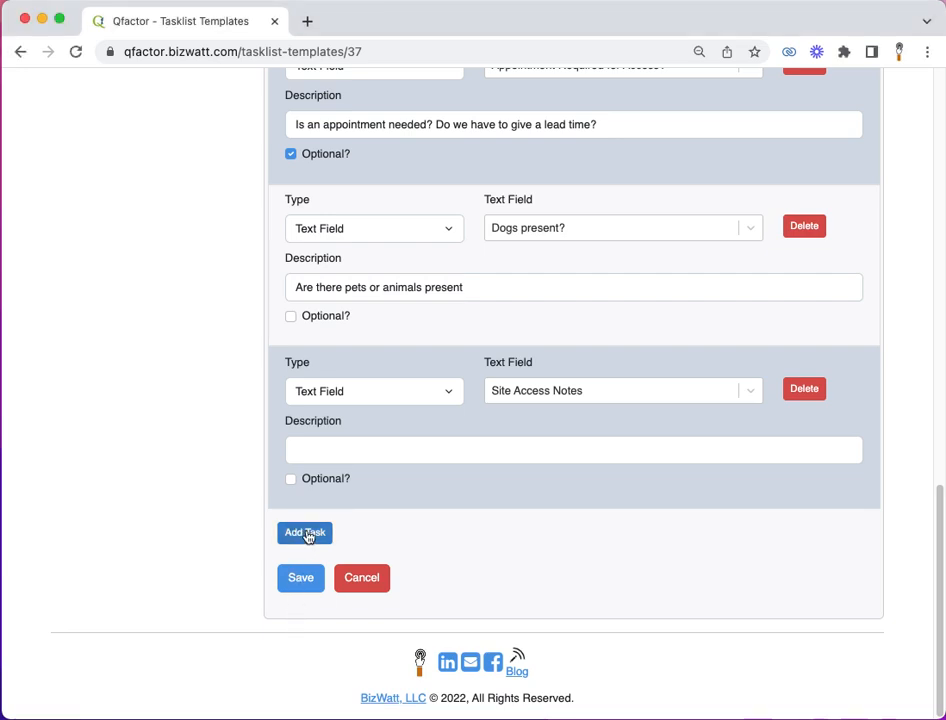
pyautogui.click(306, 535)
pyautogui.click(363, 552)
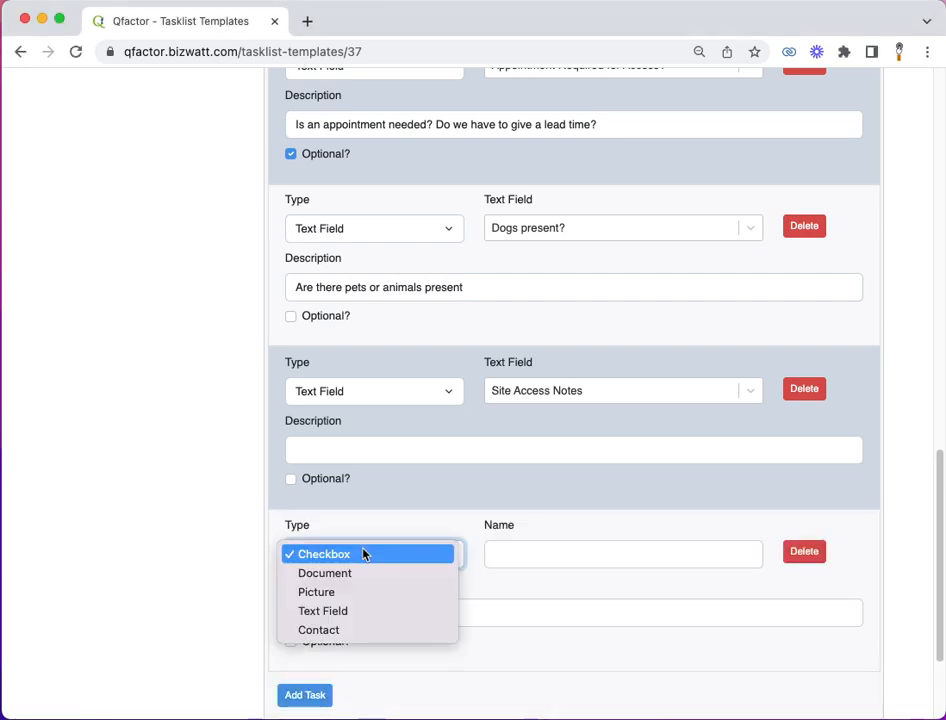
pyautogui.click(359, 630)
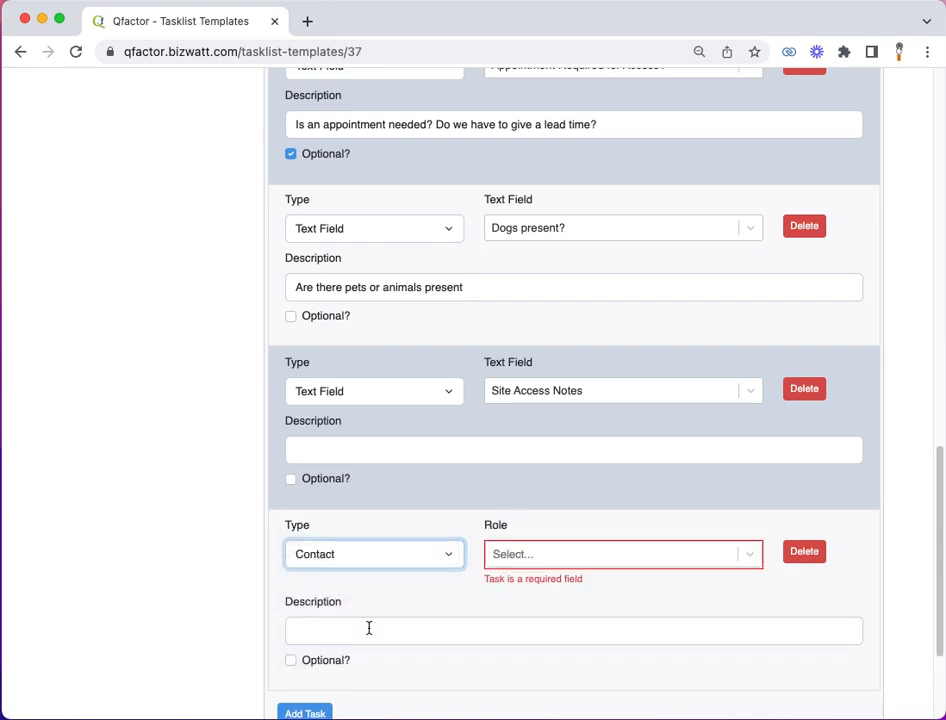
pyautogui.click(745, 556)
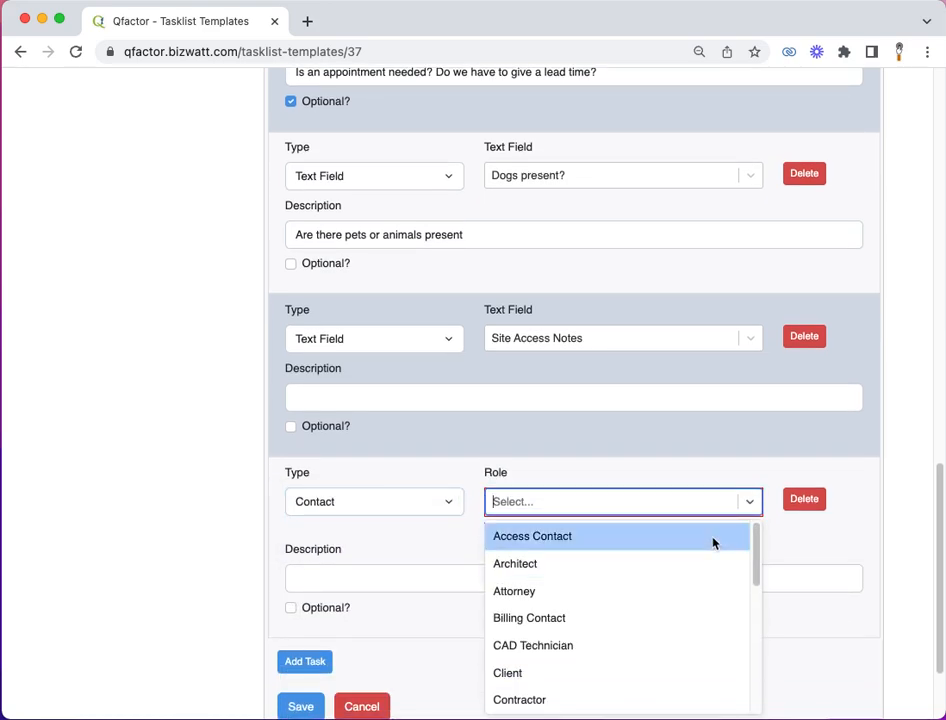
pyautogui.click(714, 545)
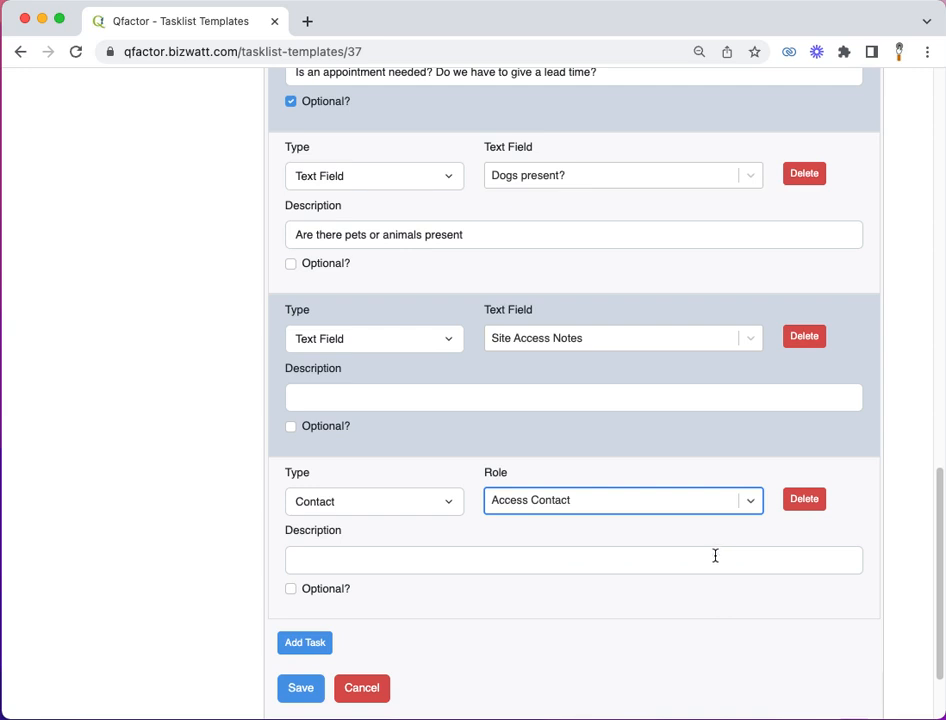
# Step: Describe the contact task as "Who needs to be contacted to access the project site.", make it optional and save the tasklist
pyautogui.click(715, 556)
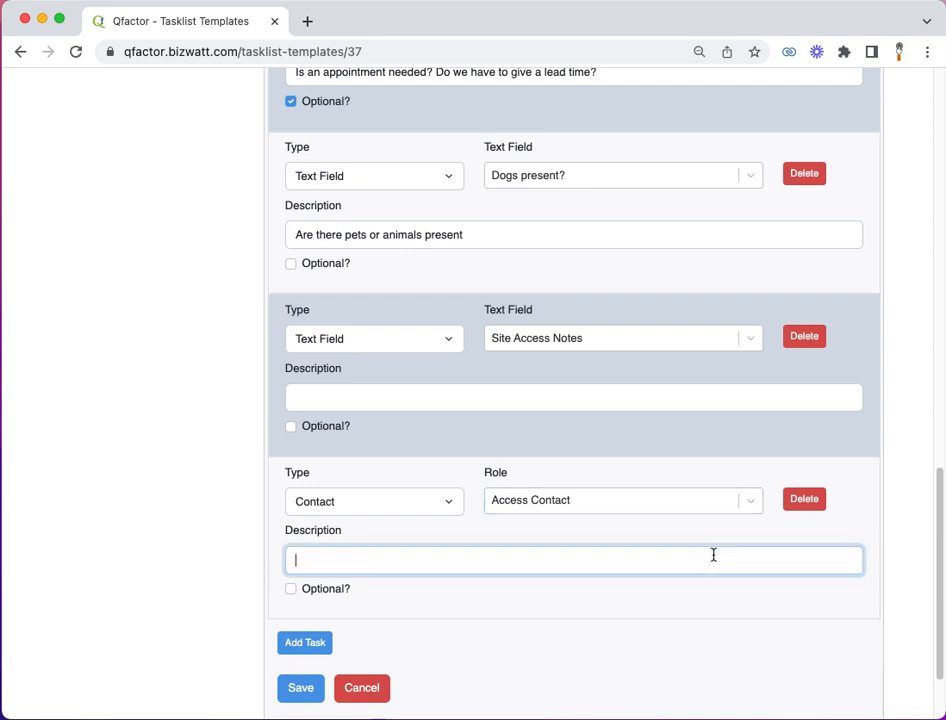
pyautogui.write('Who needs to be cr')
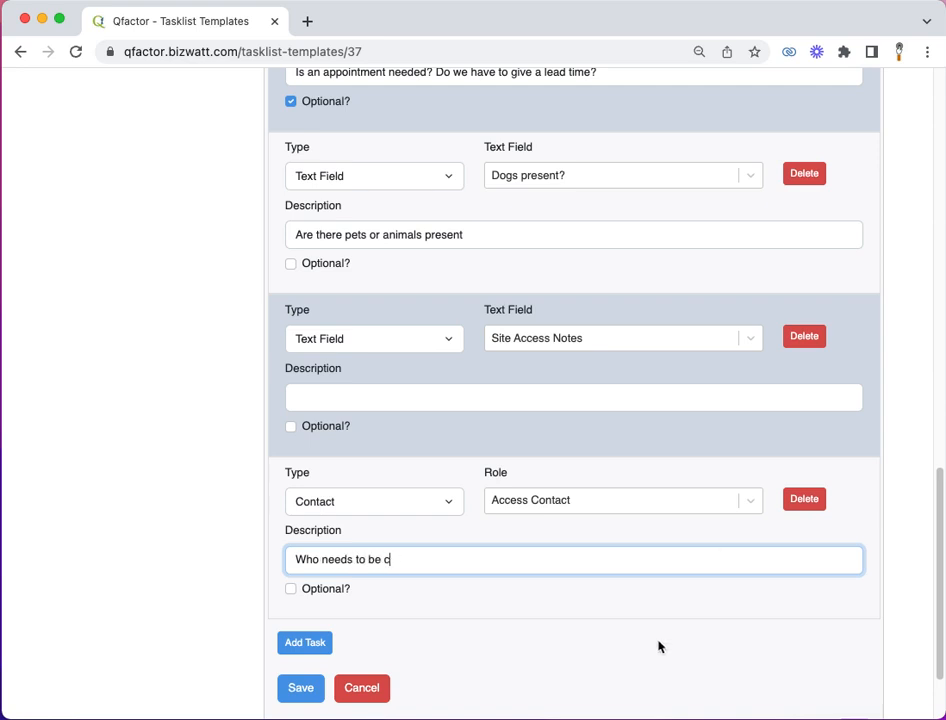
pyautogui.write('ontacted to access the project site.')
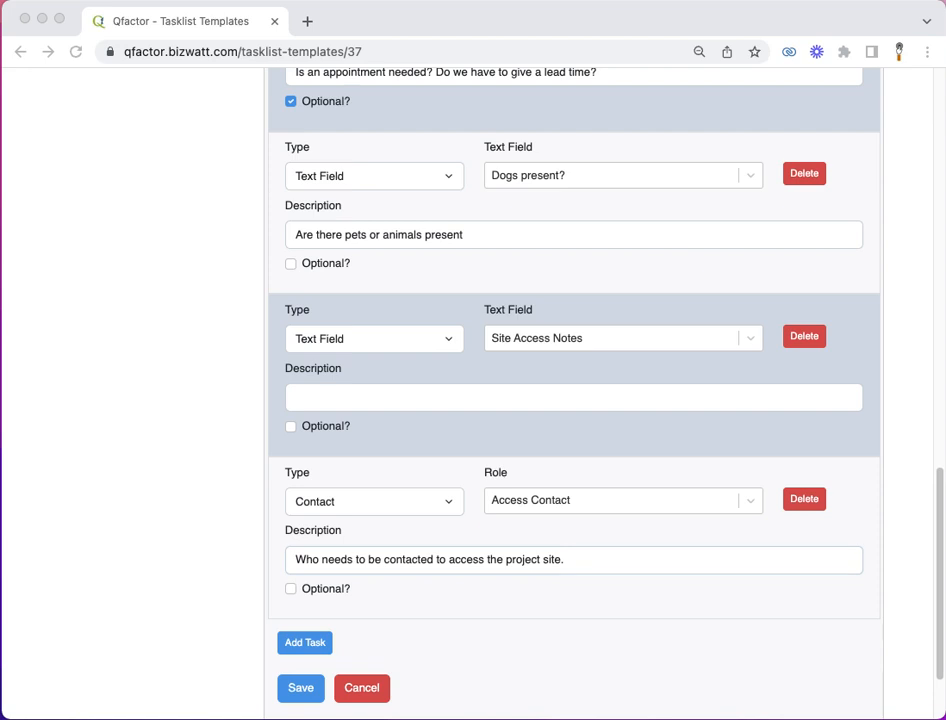
pyautogui.click(292, 590)
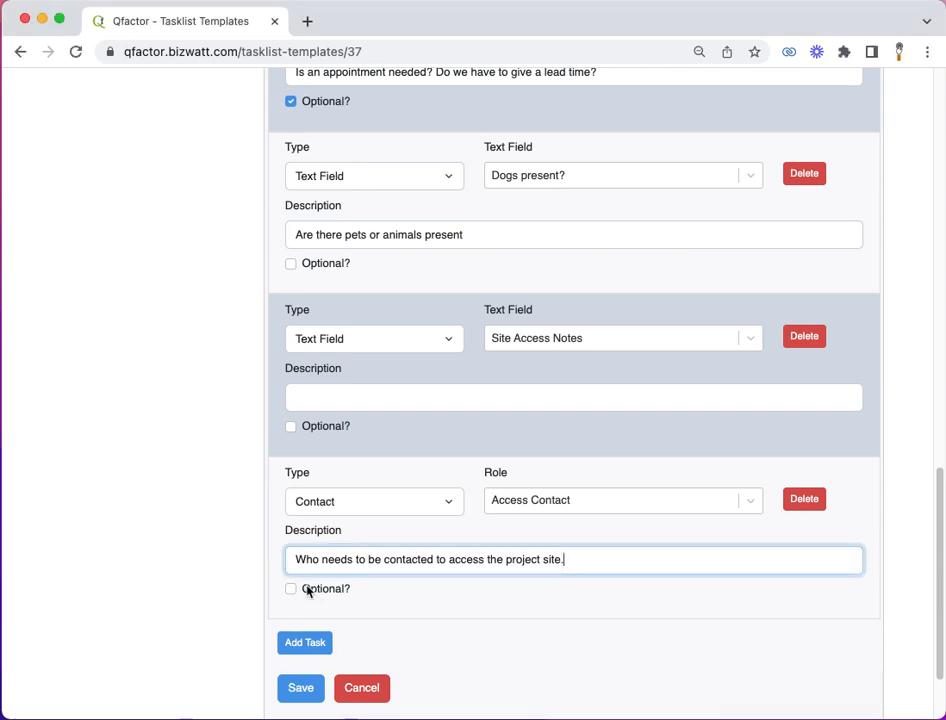
pyautogui.click(292, 590)
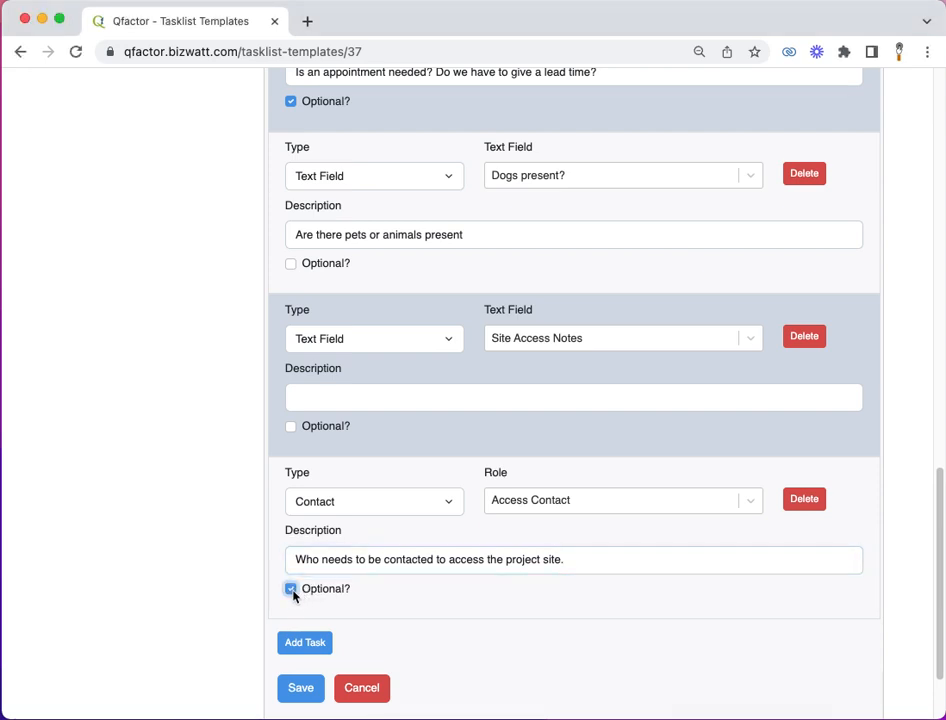
pyautogui.click(301, 688)
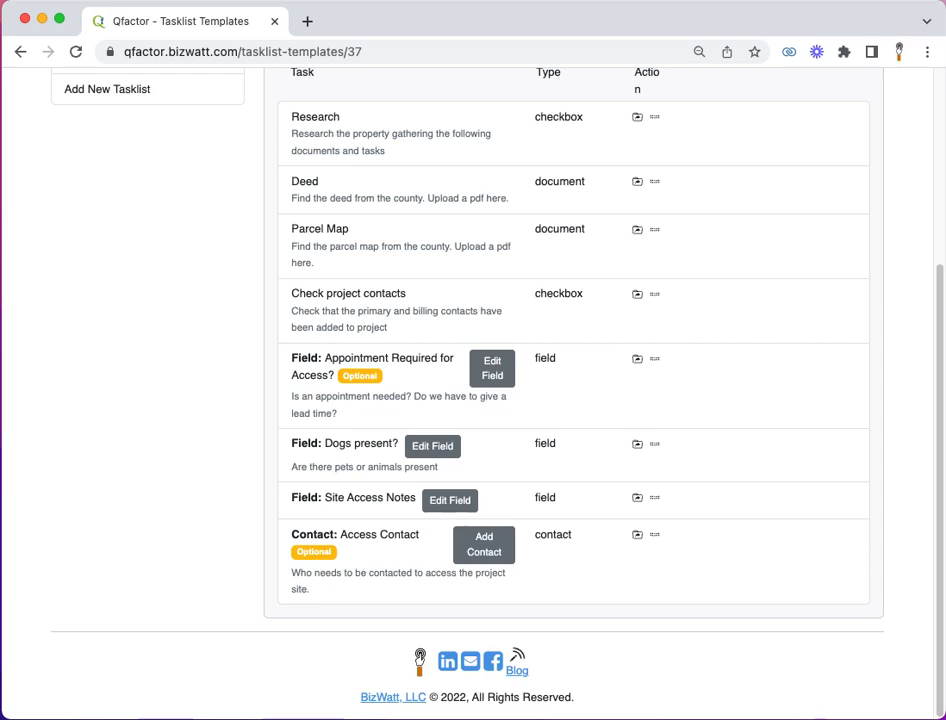
pyautogui.scroll(1, 87, 237)
pyautogui.scroll(2, 87, 237)
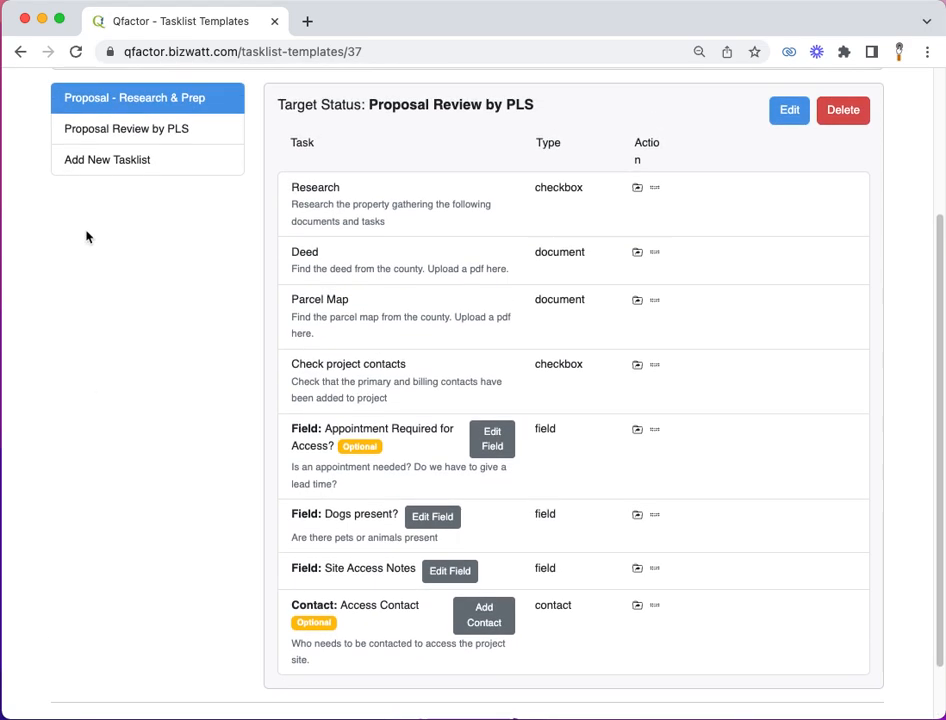
# Step: Start a new tasklist in the template with starting status Proposal Approved by PLS and target status Proposal - Sent
pyautogui.click(101, 161)
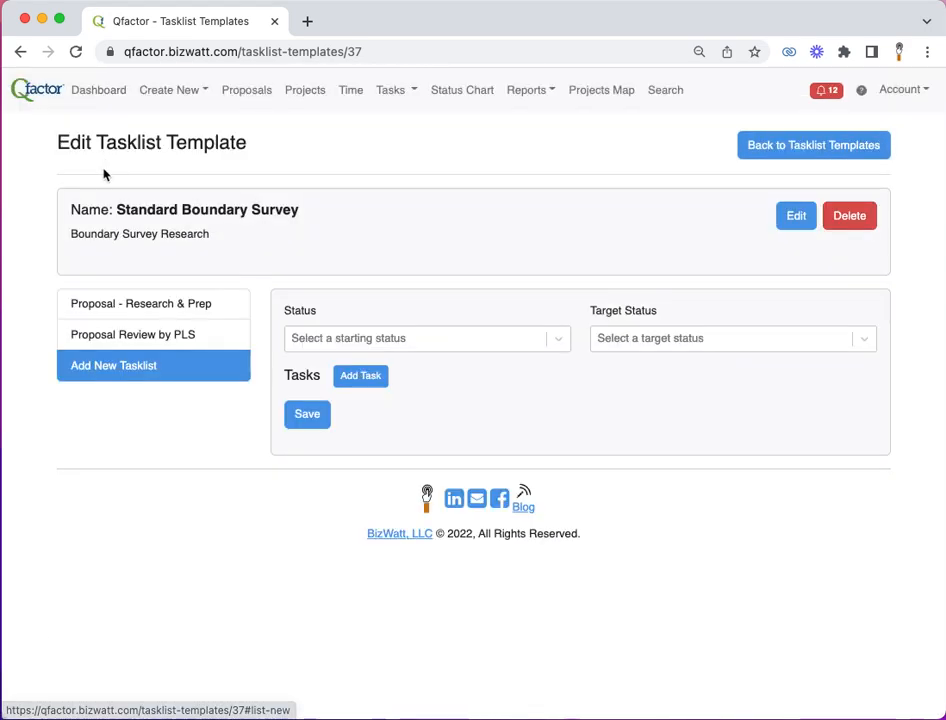
pyautogui.click(418, 346)
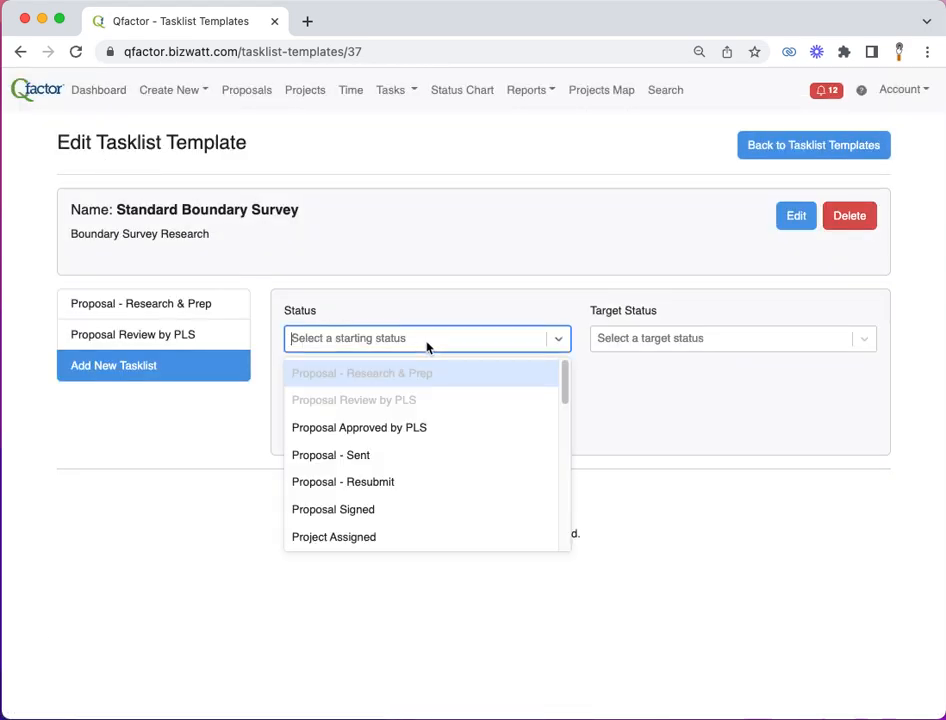
pyautogui.click(422, 430)
pyautogui.click(686, 341)
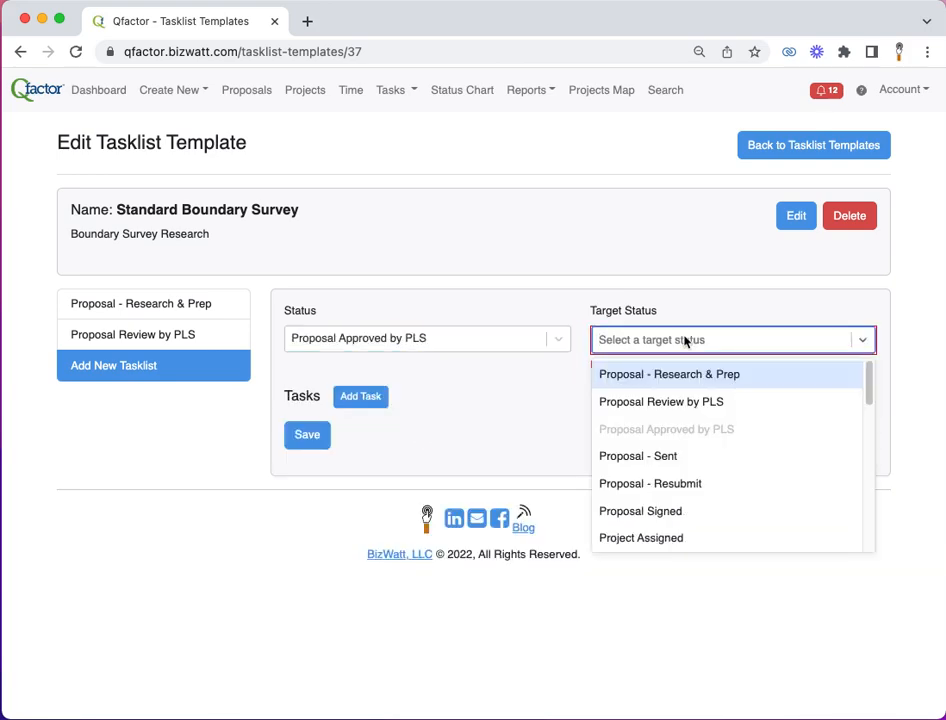
pyautogui.click(684, 458)
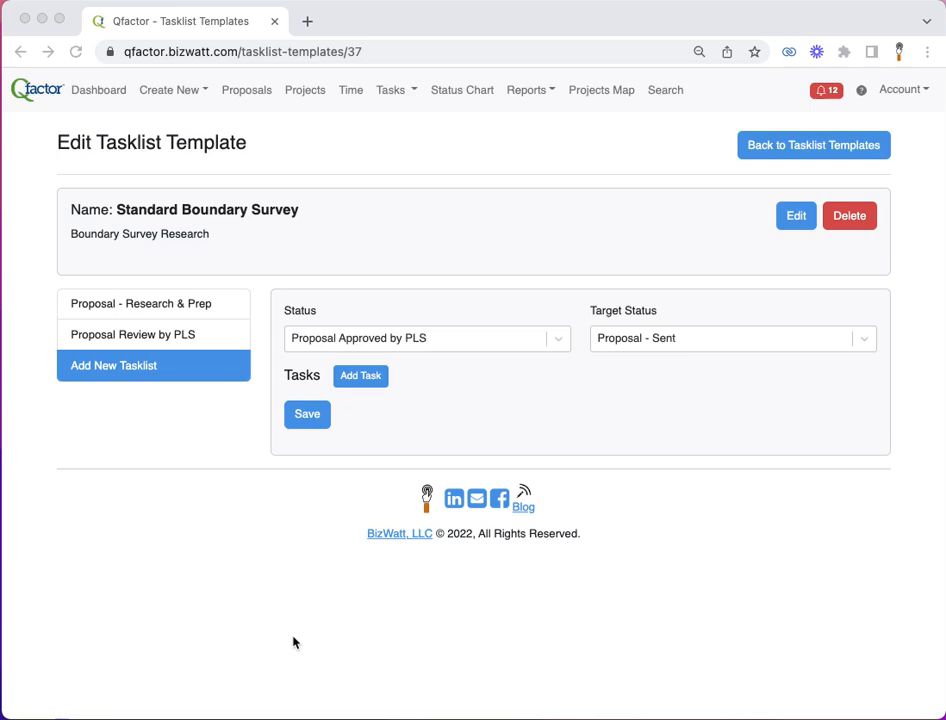
# Step: Add a checkbox task named "Complete proposal and send", described as "Complete proposal by incorporating any changes requested. Publish pdf and email to the primary contact"
pyautogui.click(351, 380)
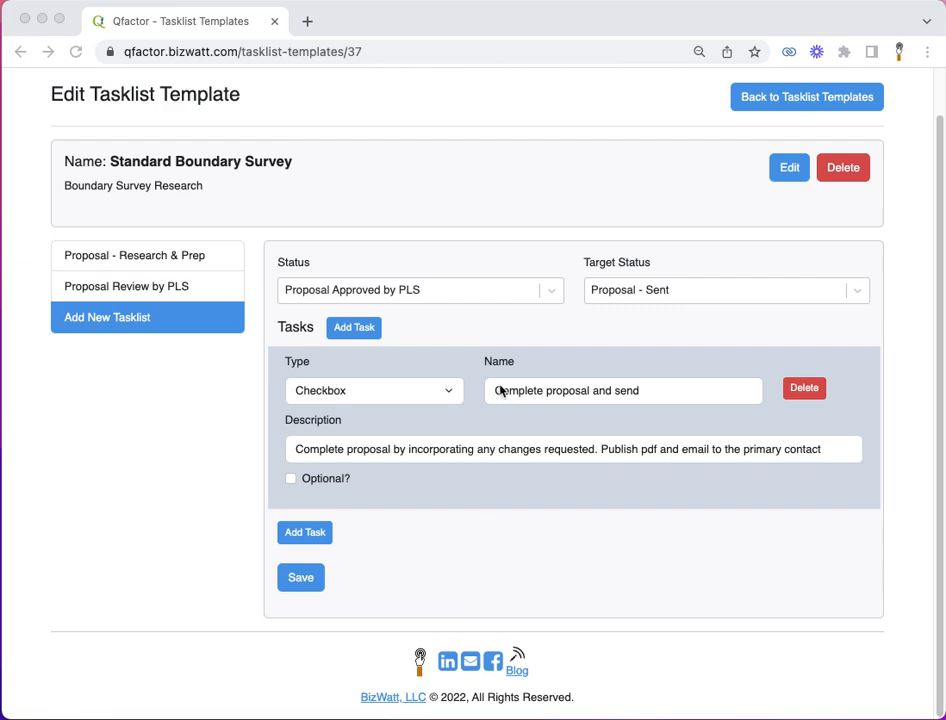
pyautogui.click(302, 533)
pyautogui.click(302, 533)
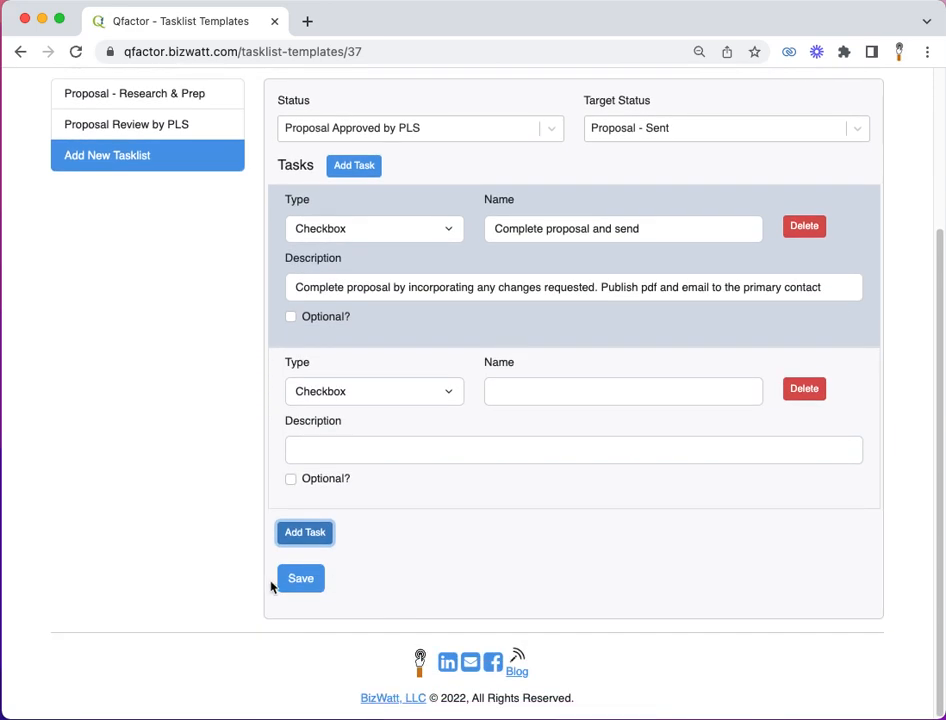
pyautogui.click(293, 583)
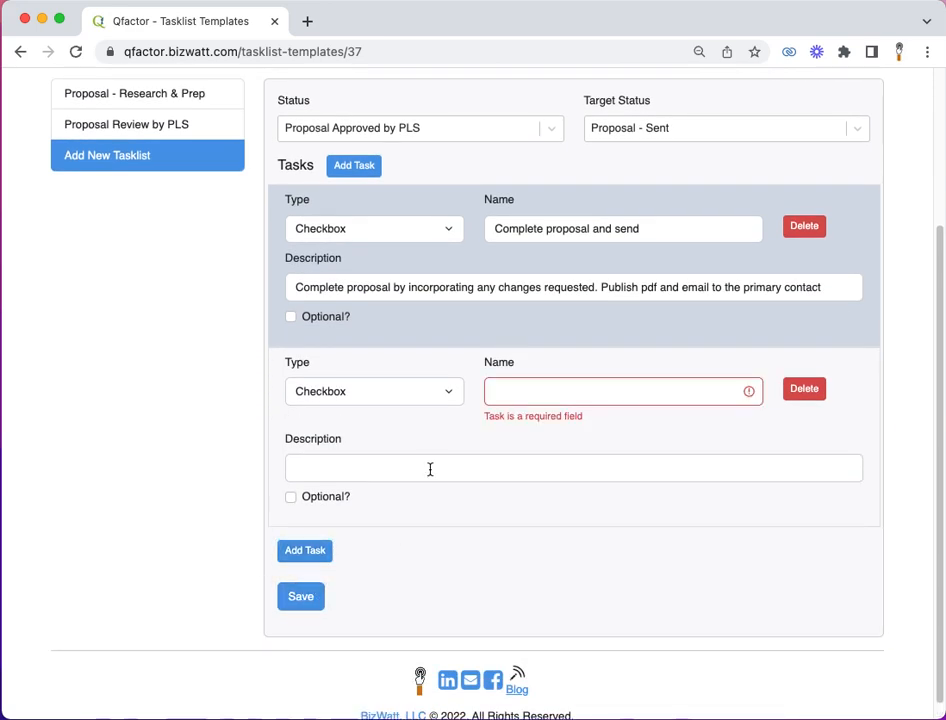
pyautogui.click(809, 390)
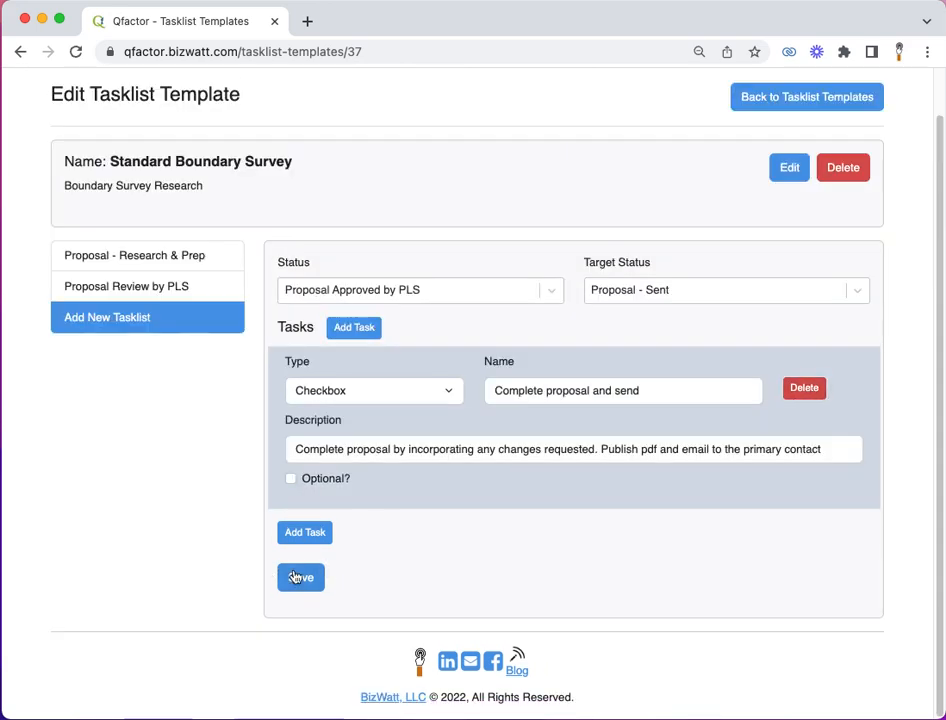
# Step: Save the new Proposal Approved by PLS tasklist
pyautogui.click(296, 578)
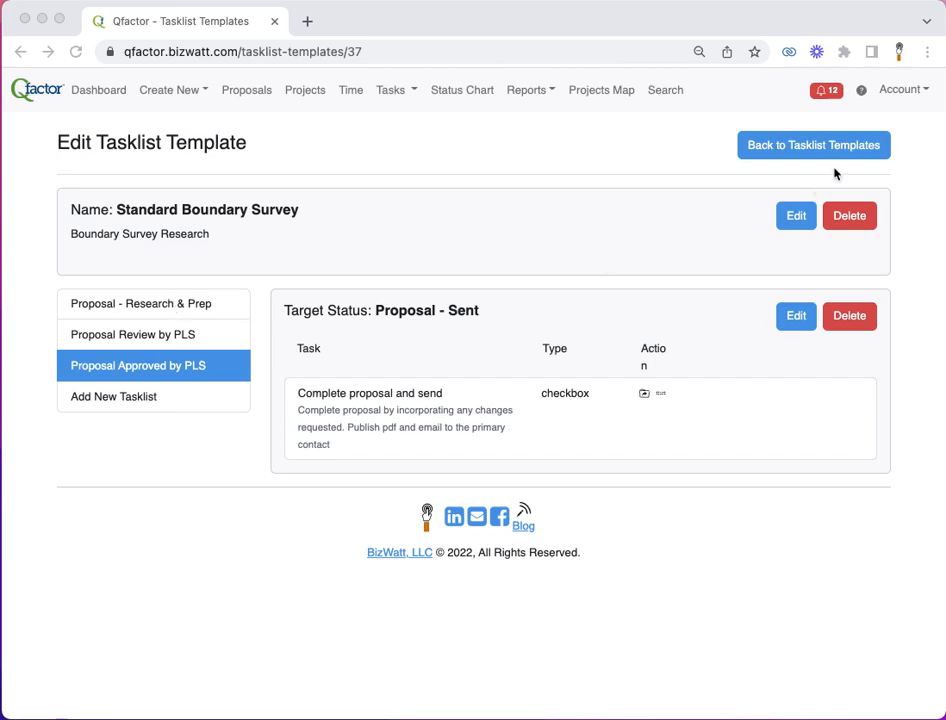
# Step: Open the account's client settings, leave Force Tasklist Template Selection at No and save the settings
pyautogui.click(893, 91)
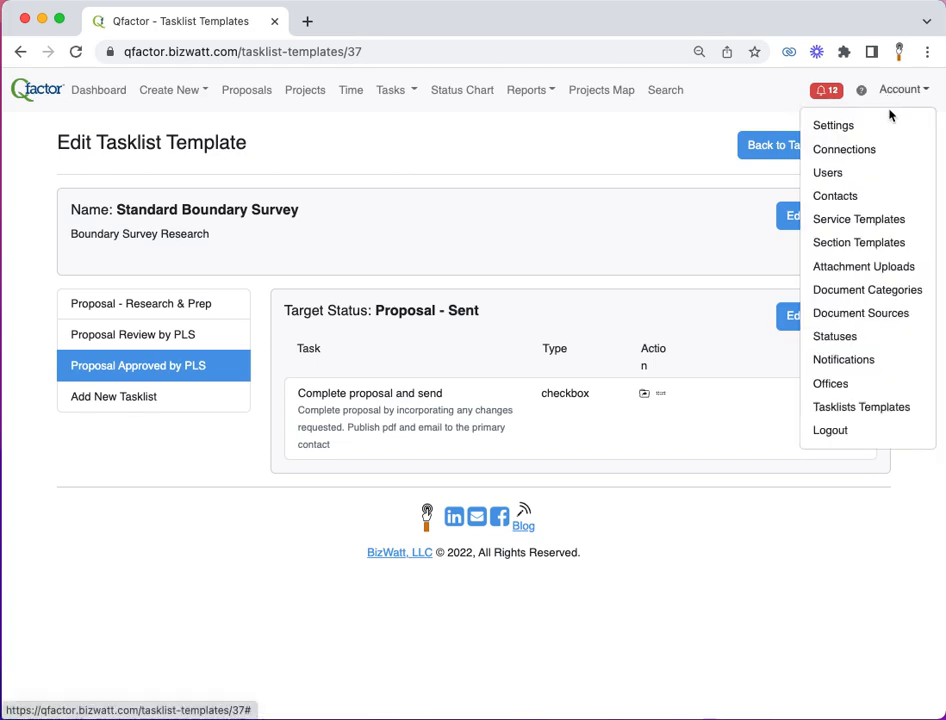
pyautogui.click(825, 130)
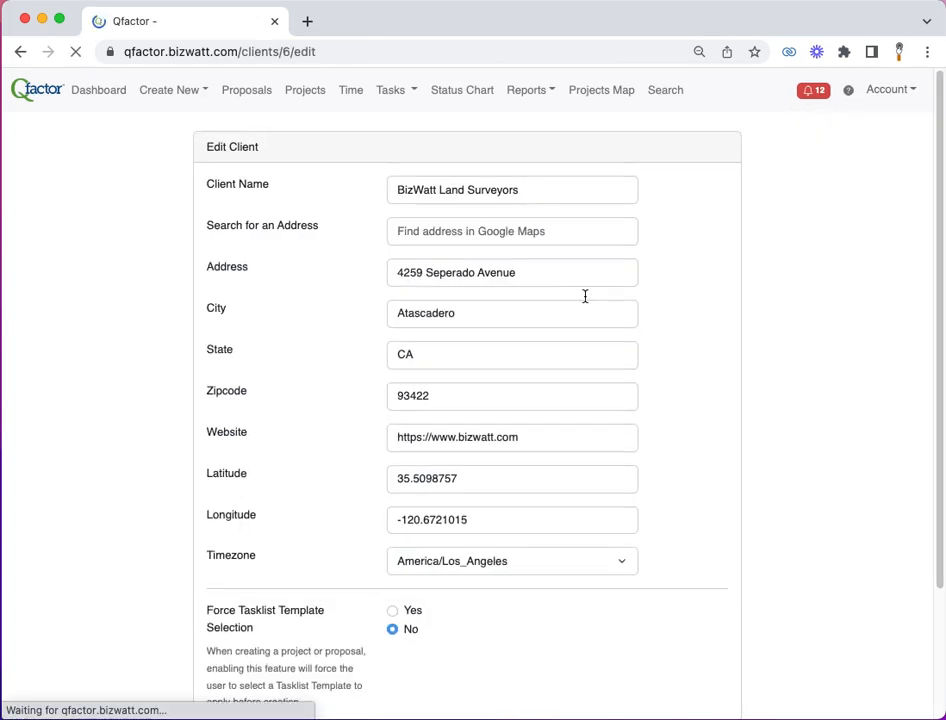
pyautogui.scroll(-3, 495, 360)
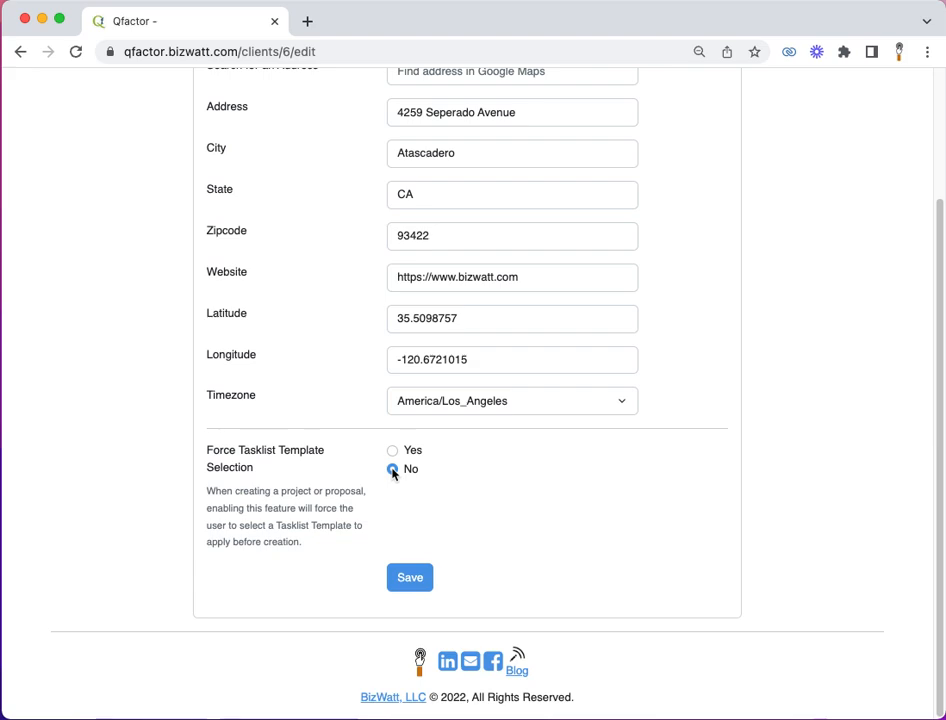
pyautogui.click(421, 578)
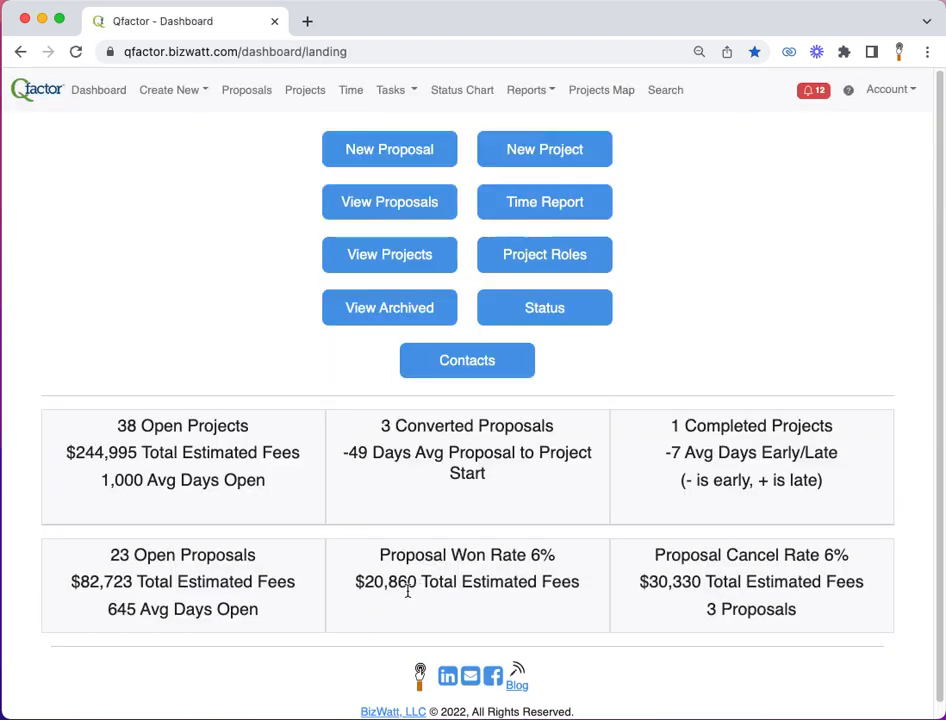